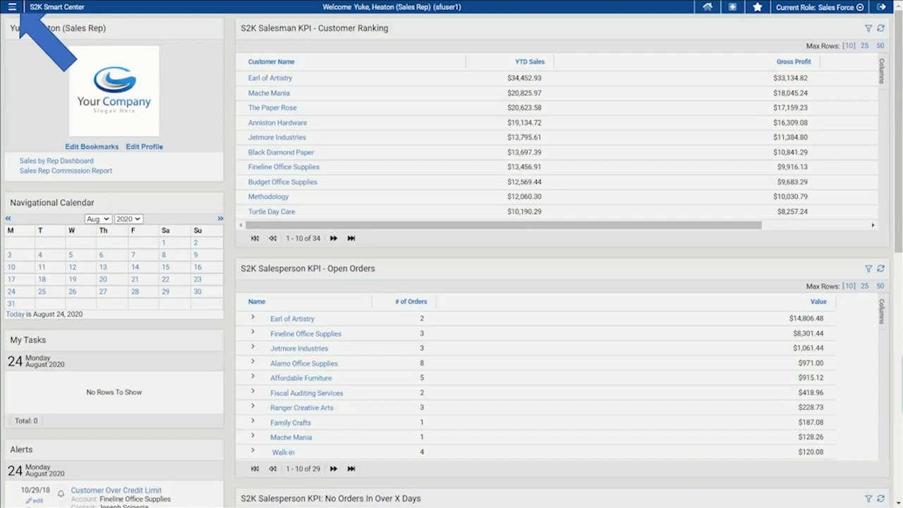
Step: Open the CRM accounts page from the sales rep's home dashboard
left_click(12, 7)
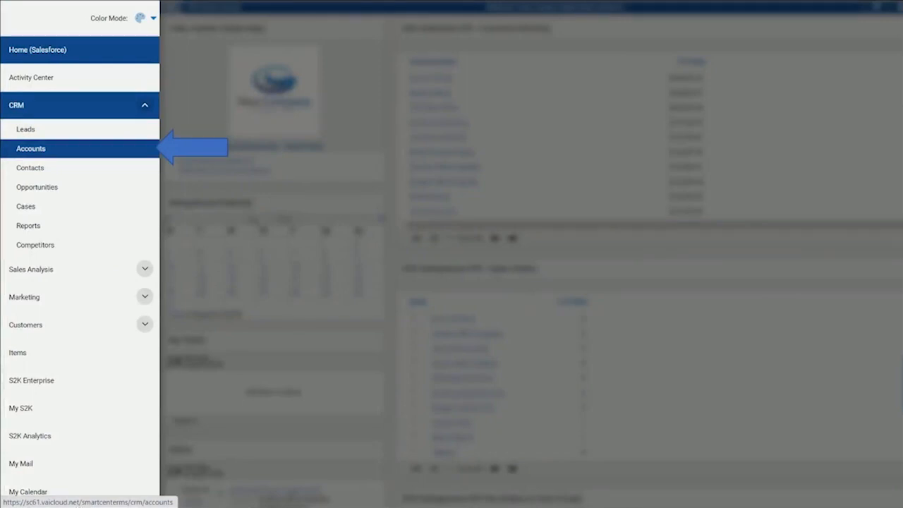
left_click(31, 149)
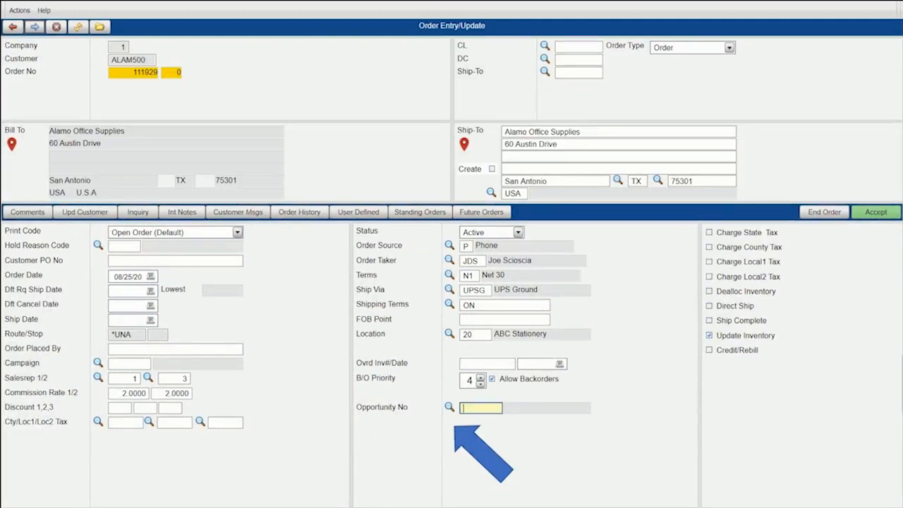
Step: Link the New Store Opening opportunity to the Alamo Office Supplies order header
key("Right")
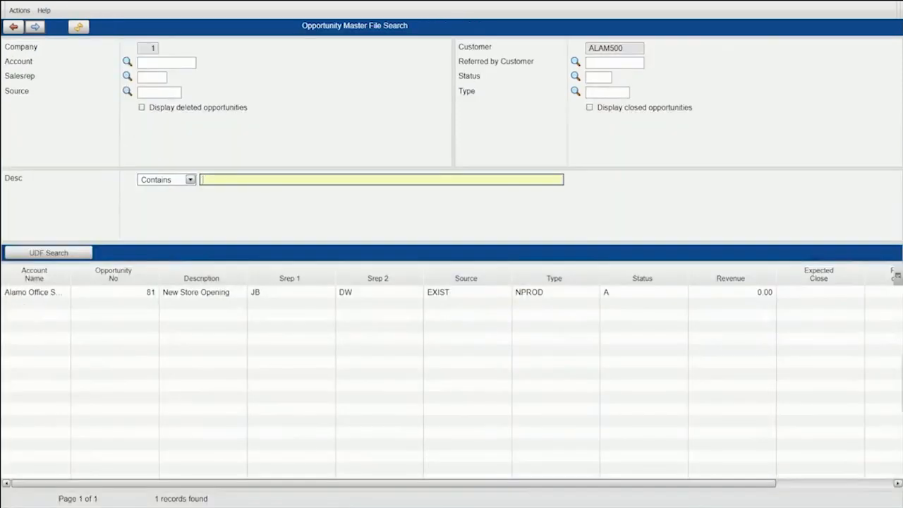
key("Right")
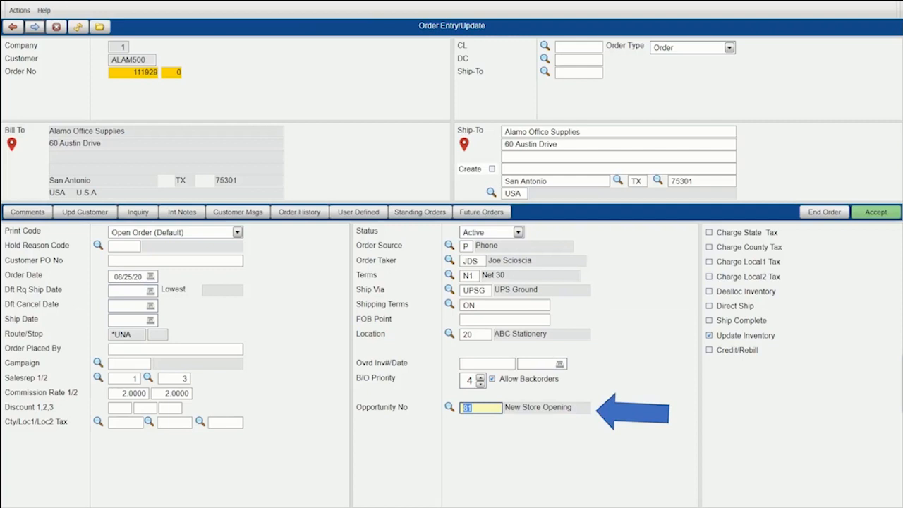
key("Right")
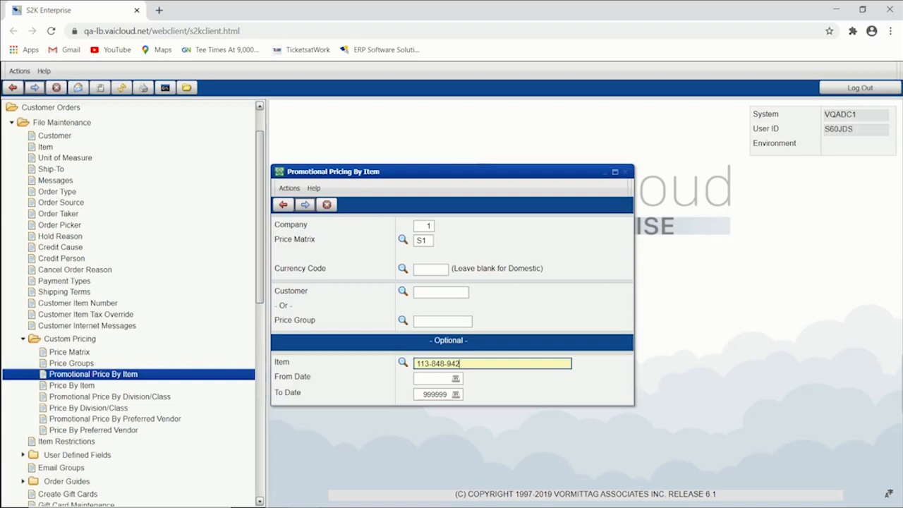
Step: Open promotional pricing for item 113-848-942 in company 1 with price matrix S1 and end date 999999
key("Return")
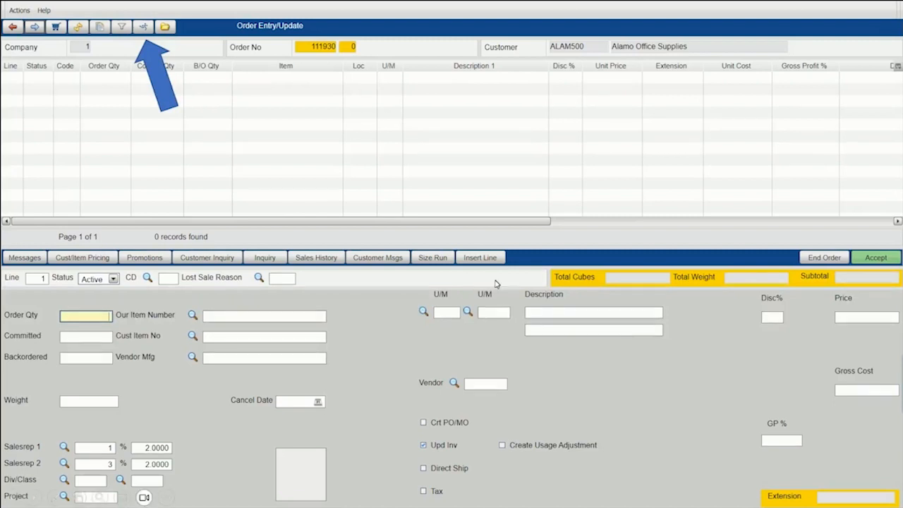
Step: Use Rapid Order Entry to add one 113-848-942 ink ribbon to the Alamo Office Supplies order
left_click(143, 27)
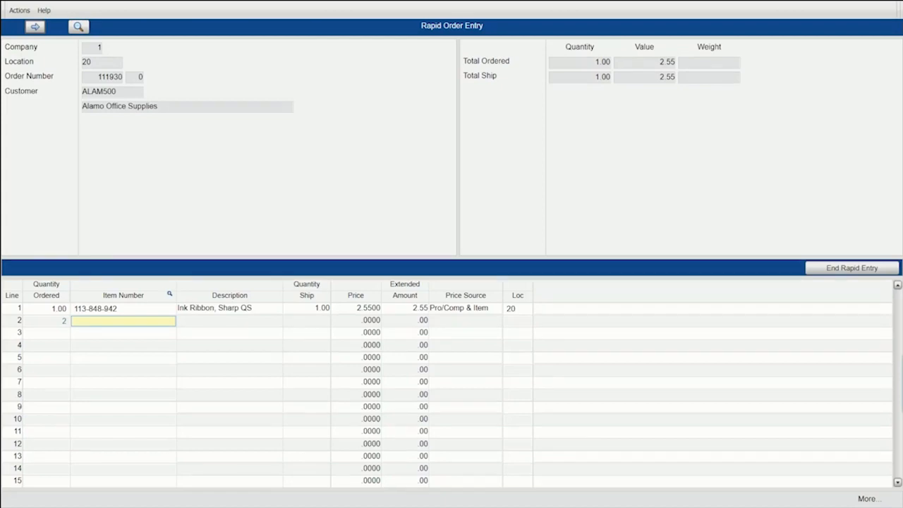
key("F12")
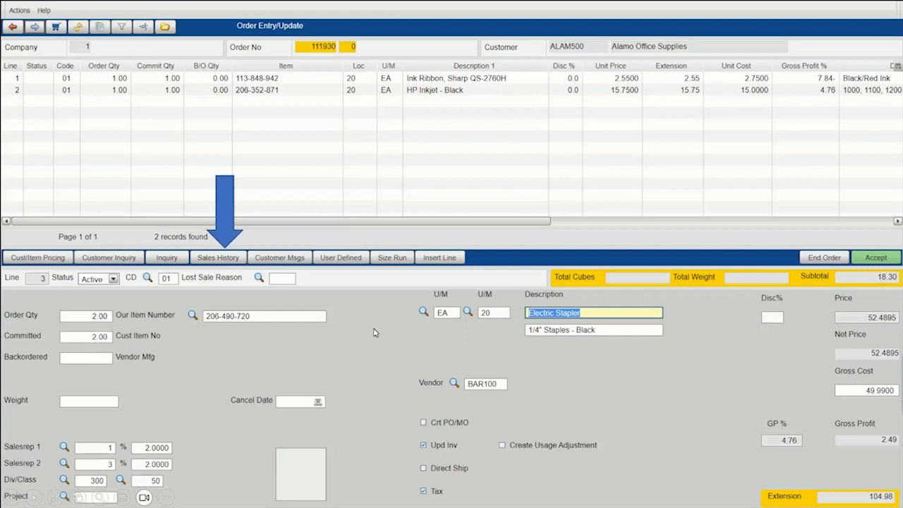
left_click(398, 334)
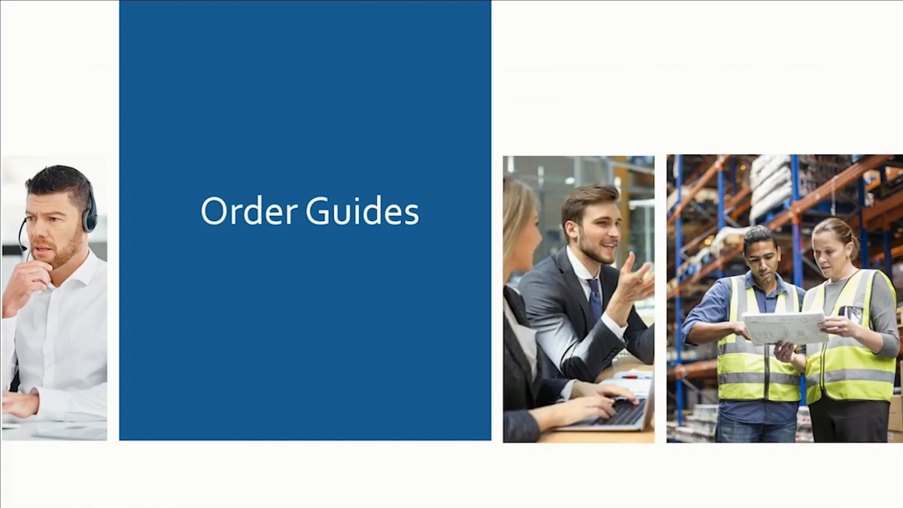
left_click(127, 347)
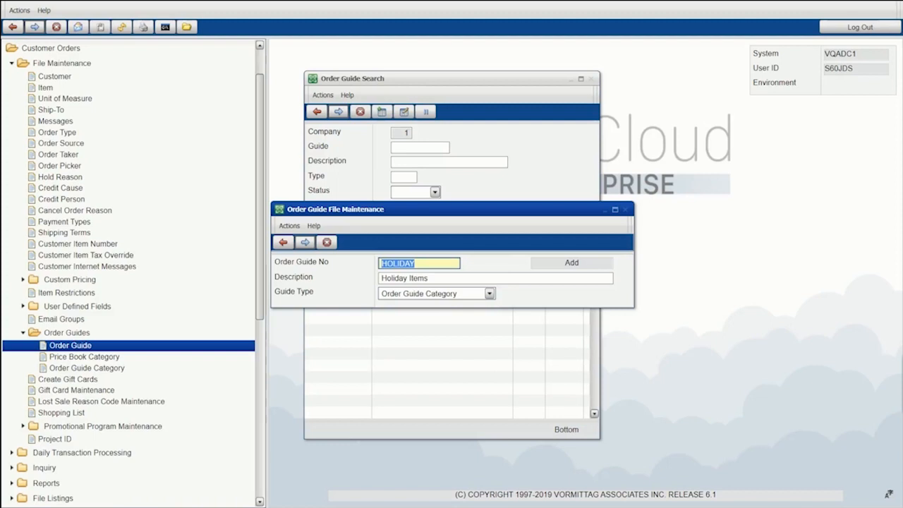
Step: Add an order guide HOLIDAY with the description Holiday Items and the guide type Order Guide Category
left_click(305, 246)
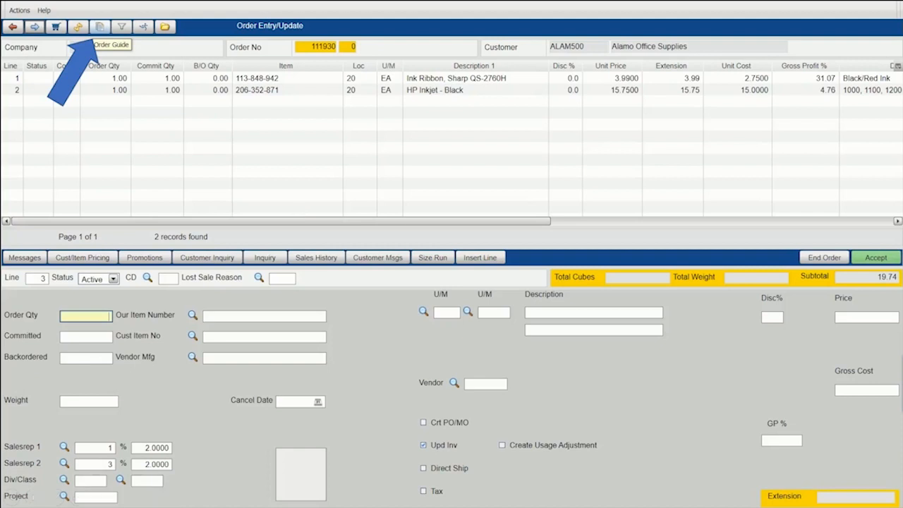
Step: From the HOLIDAY order guide, order 1 package each of Tru Ray Construction Paper 102-940-090, 102-940-125 and 102-940-130
left_click(100, 27)
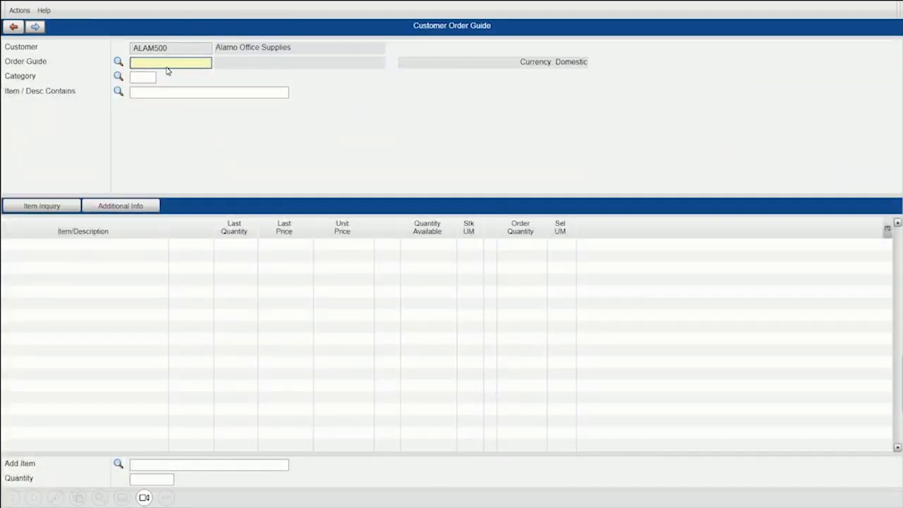
key("Right")
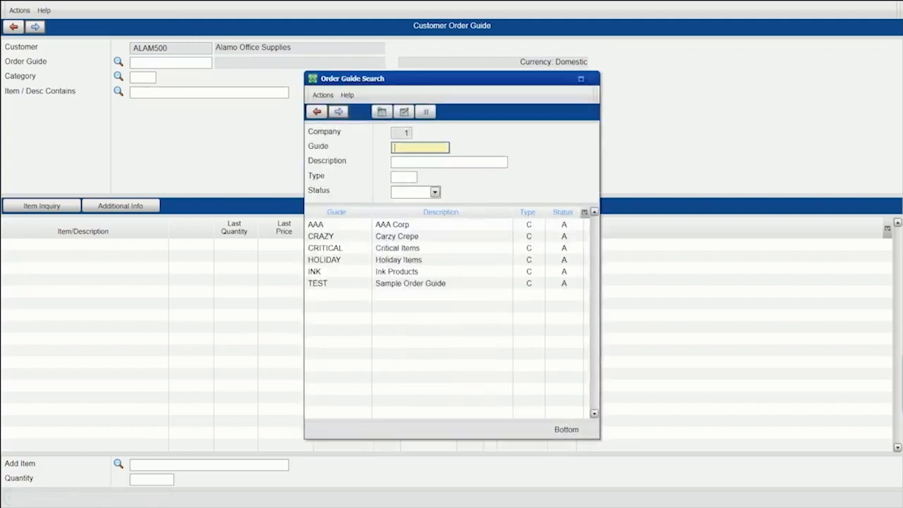
key("Right")
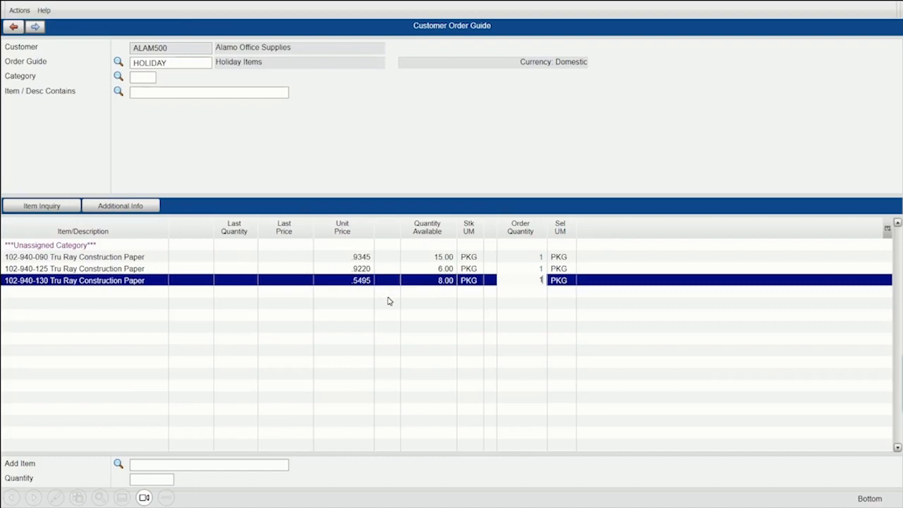
key("Return")
key("Return")
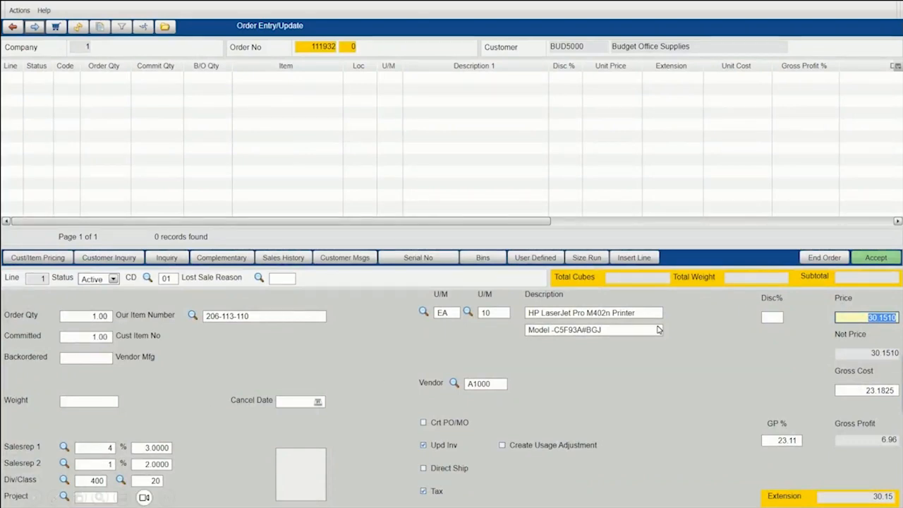
Step: Add one HP LaserJet Pro M402n Printer and one Ivory White Hangers, the latter with purchase order creation, to the Budget Office Supplies order
left_click(656, 328)
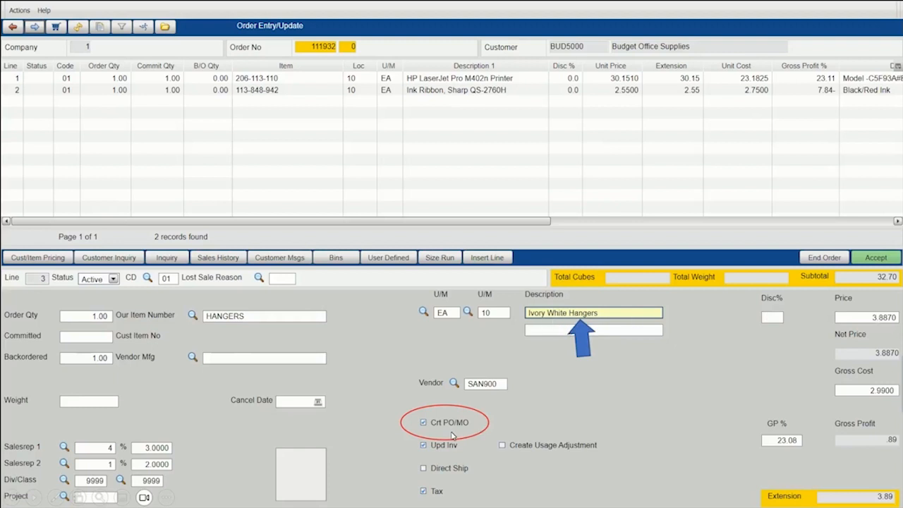
key("Return")
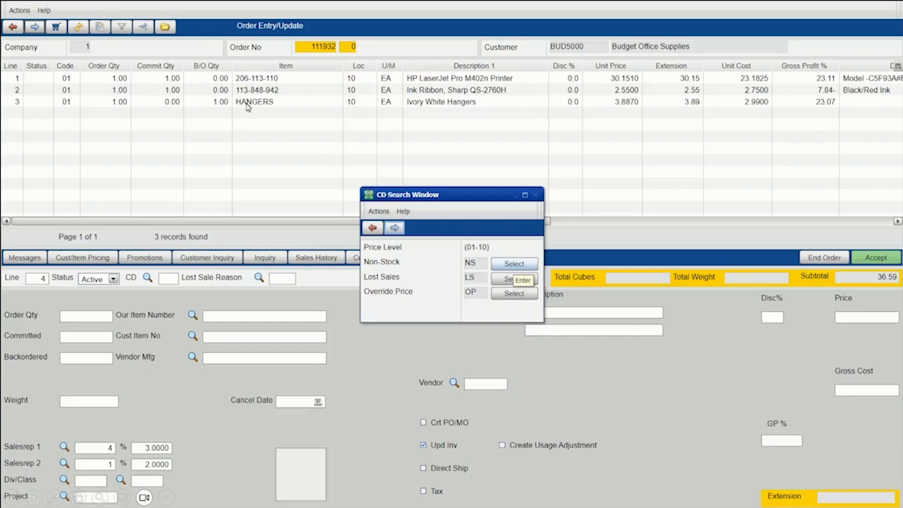
Step: Add one non-stock Special Gold Pen from vendor BUD220 at price 19.99 and cost 9.99, with purchase order creation enabled
left_click(514, 266)
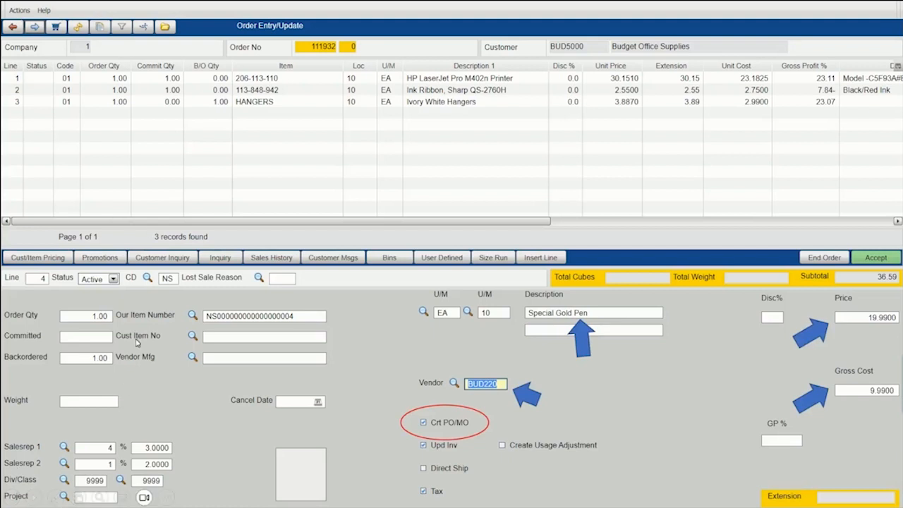
left_click(154, 351)
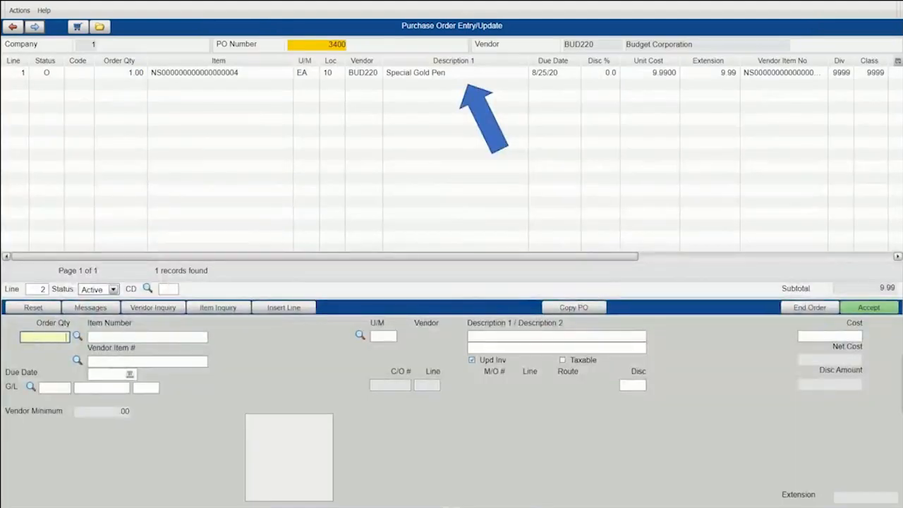
left_click(189, 76)
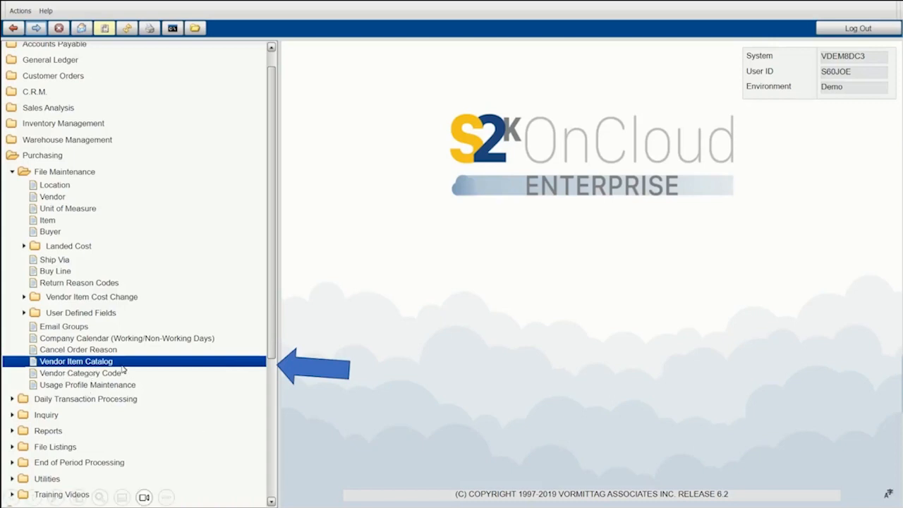
Step: Create a non-stock item at location 10 from IPT 1430 2074T, Thermo-Lite laminated sash, in the vendor item catalog
double_click(72, 363)
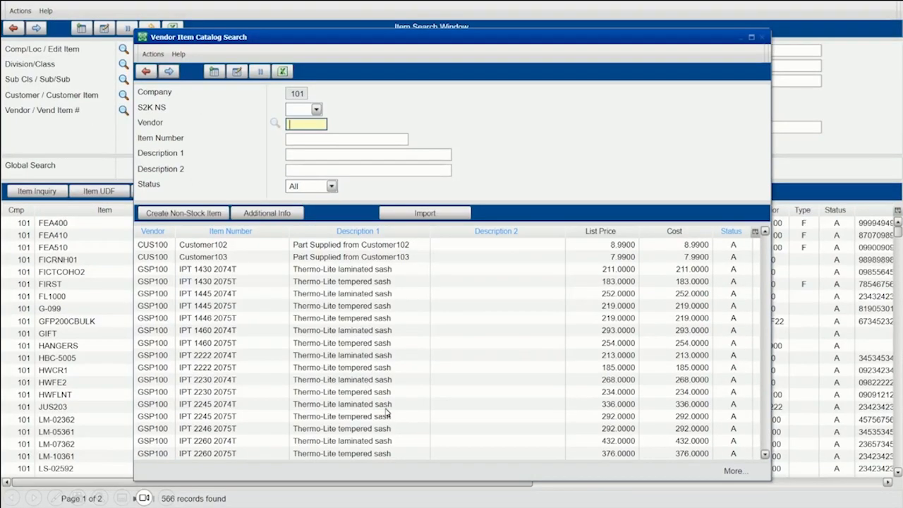
left_click(494, 270)
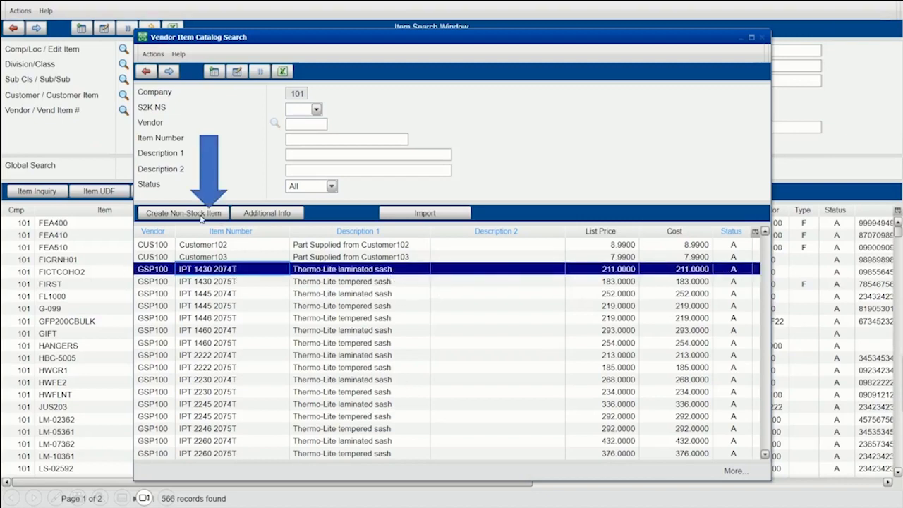
left_click(201, 217)
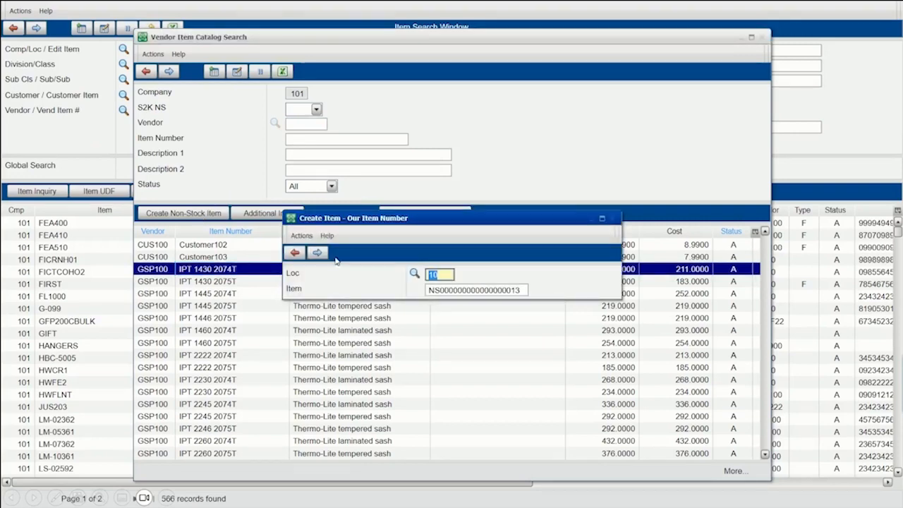
left_click(317, 251)
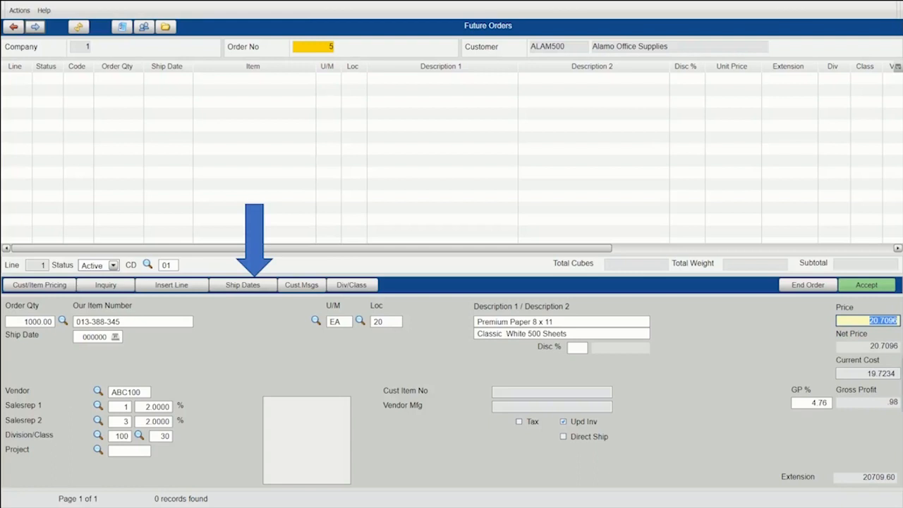
Step: Schedule the future order's 1000 Premium Paper as 200 each on 12/01/20, 01/01/21, 02/01/21, 03/01/21 and 04/01/21
left_click(252, 291)
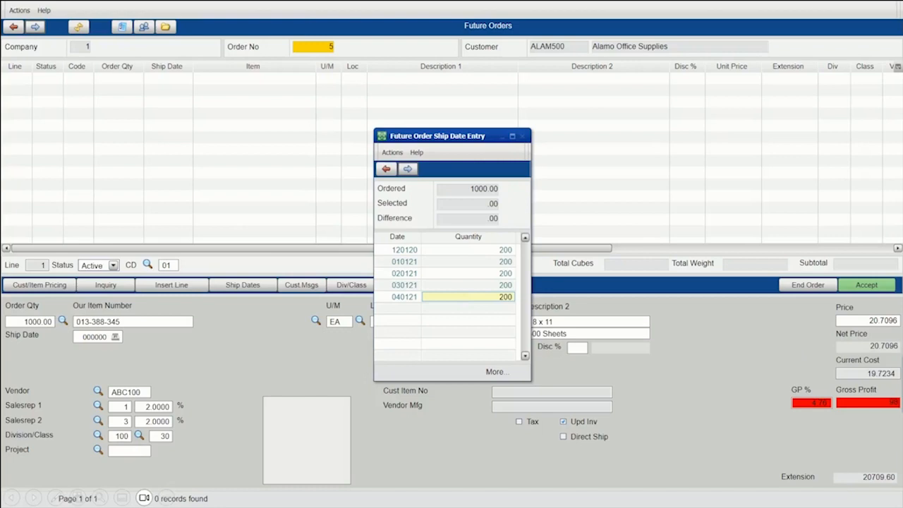
key("Right")
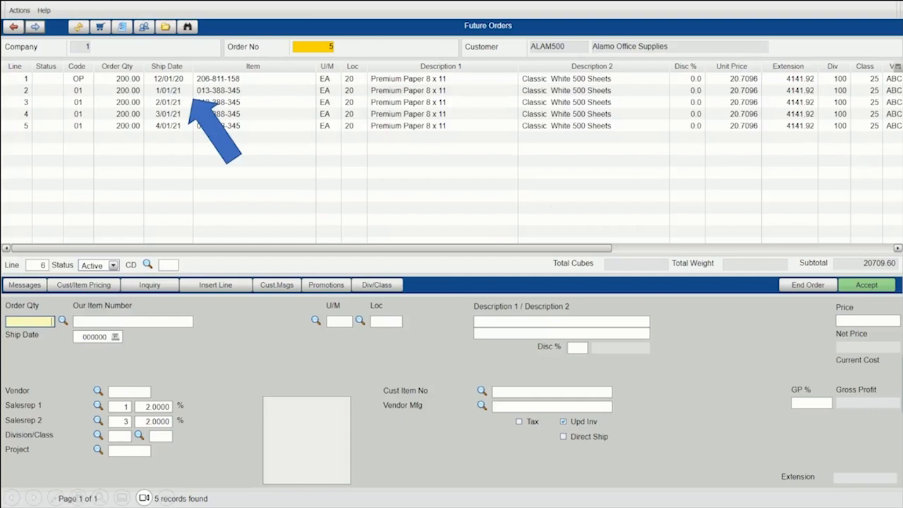
key("Right")
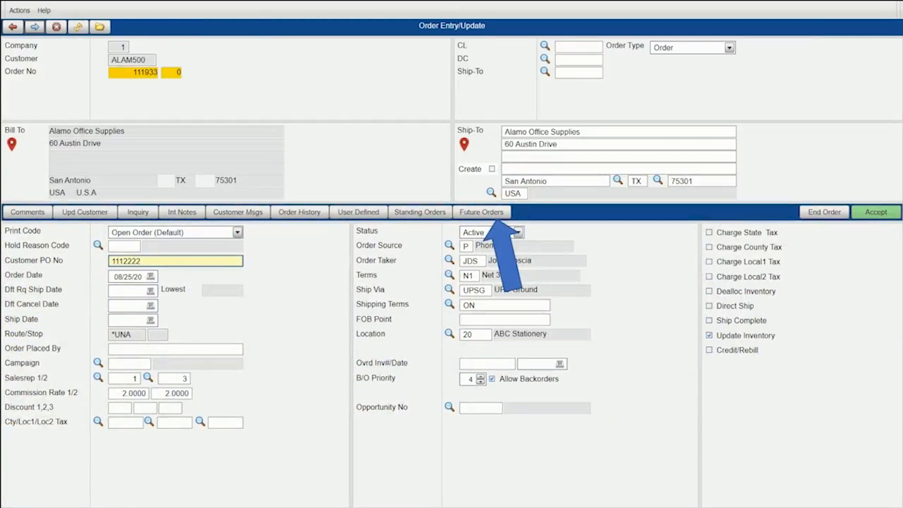
Step: Pull 100 Post-it Note Cubes 3x3 from the Alamo Office Supplies future order into the current order
key("Right")
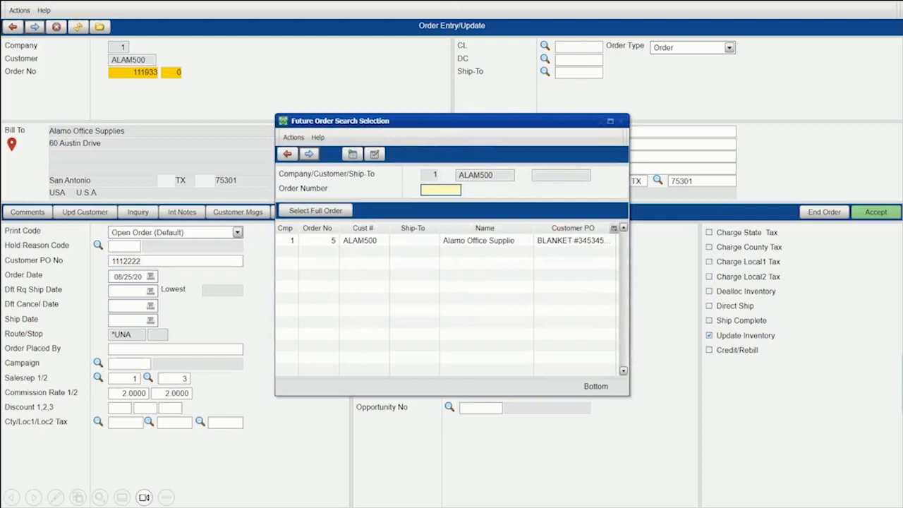
key("Right")
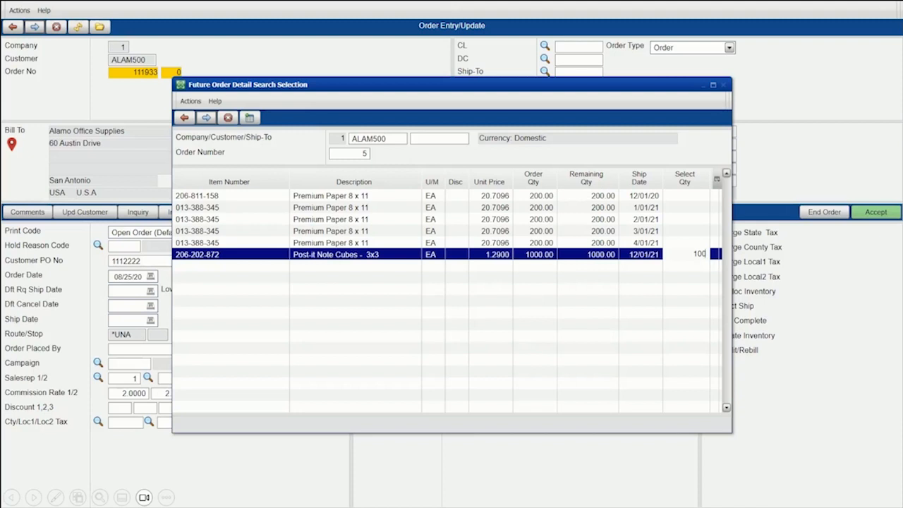
key("Return")
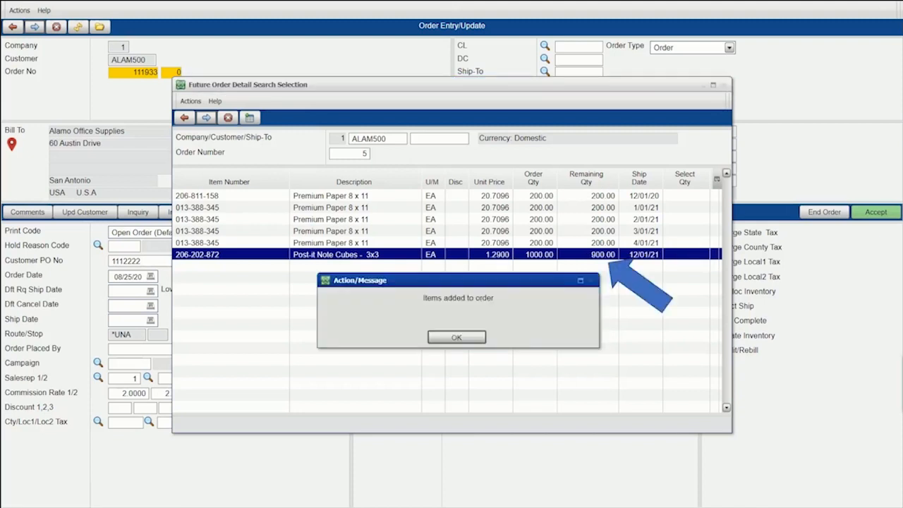
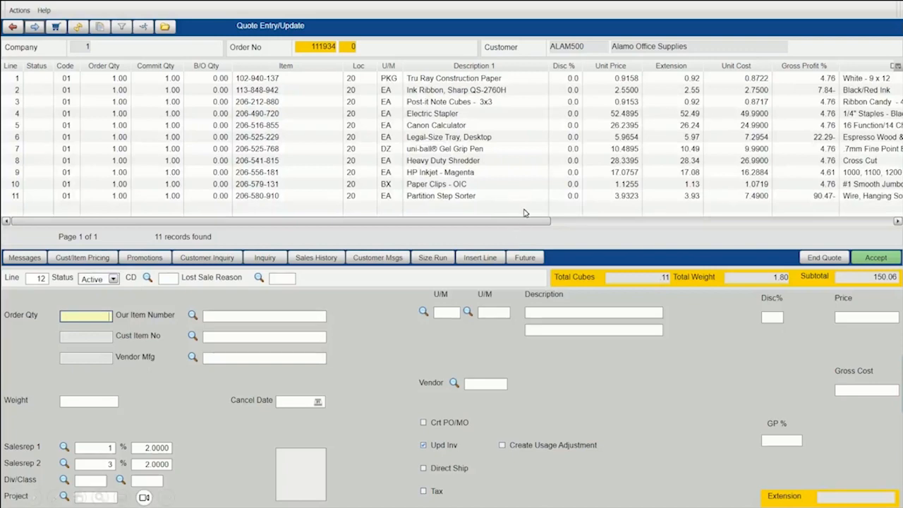
Step: End entry of the Alamo Office Supplies quote and cancel the quote after creating a standing order from it
left_click(823, 258)
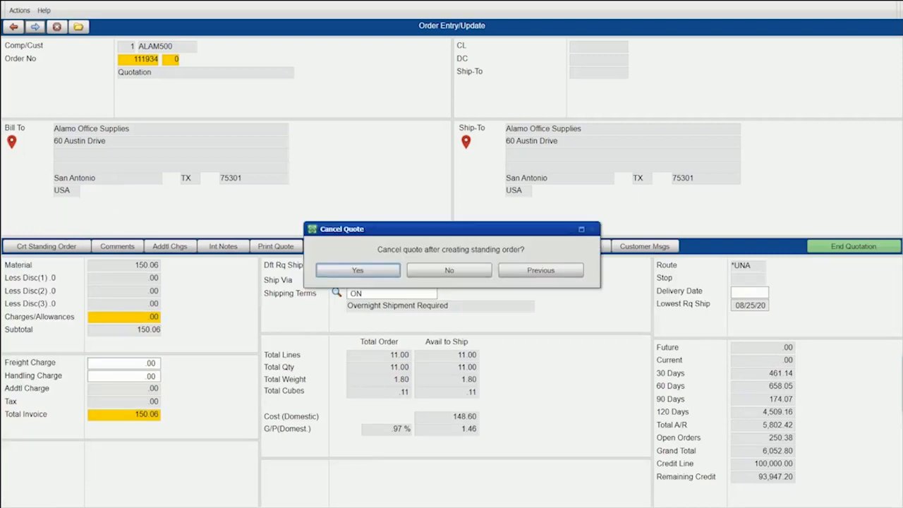
key("Return")
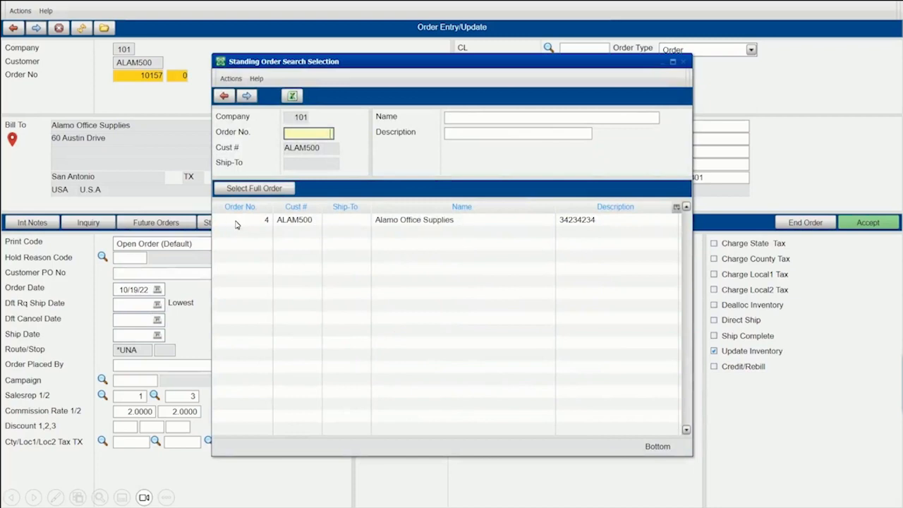
Step: Bring up the Alamo Office Supplies standing order from order entry and select its MASK disposable face mask line
double_click(453, 224)
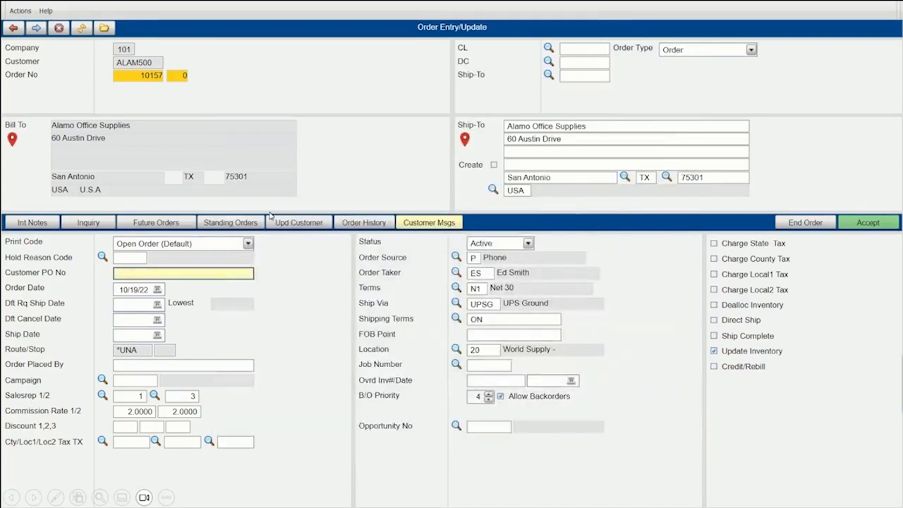
left_click(241, 226)
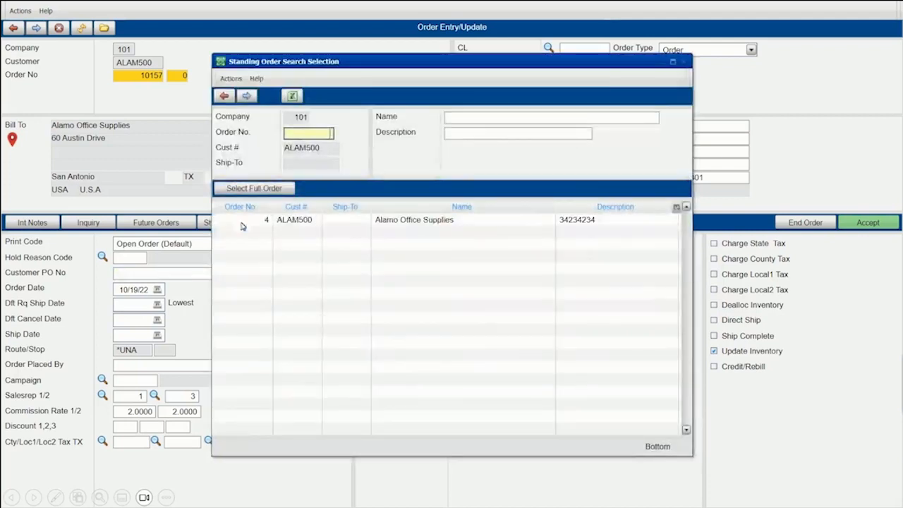
double_click(378, 224)
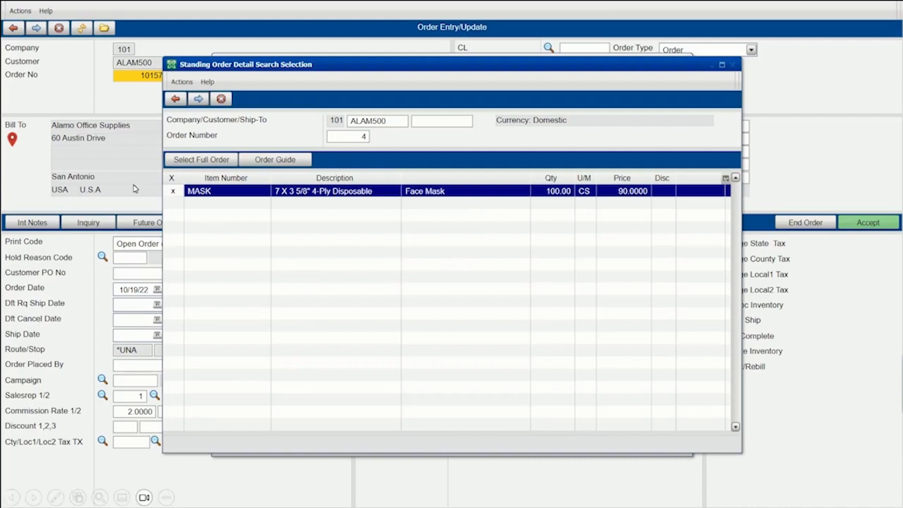
left_click(180, 297)
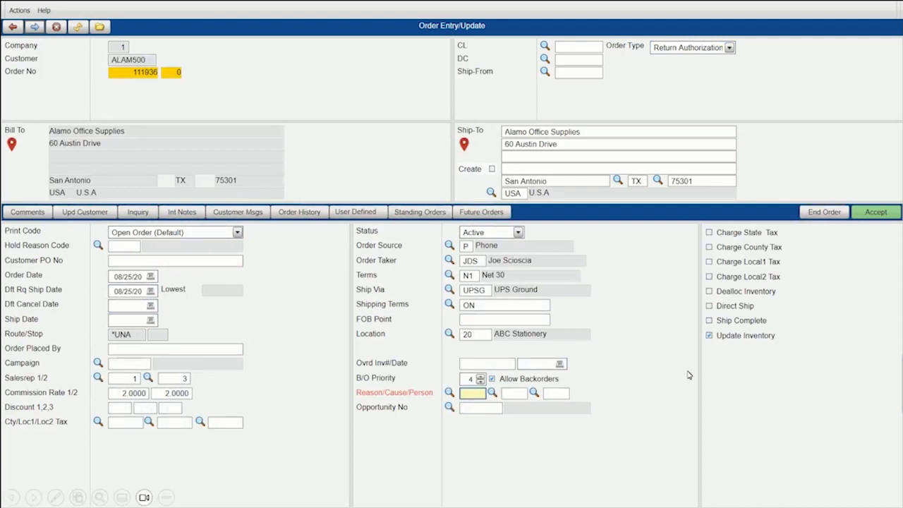
Step: Fill the Alamo Office Supplies return authorization from sales history with 1 package of Tru Ray Construction Paper, item 102-940-137
left_click(554, 398)
left_click(555, 398)
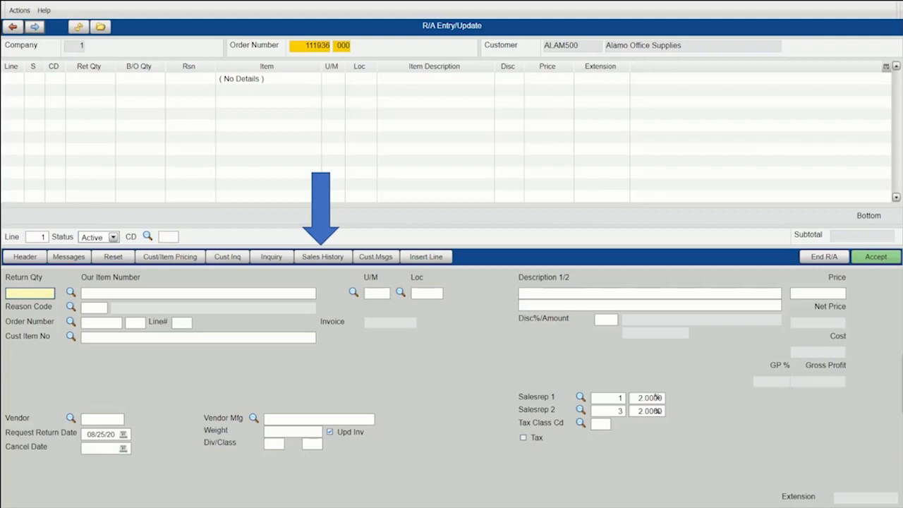
left_click(323, 256)
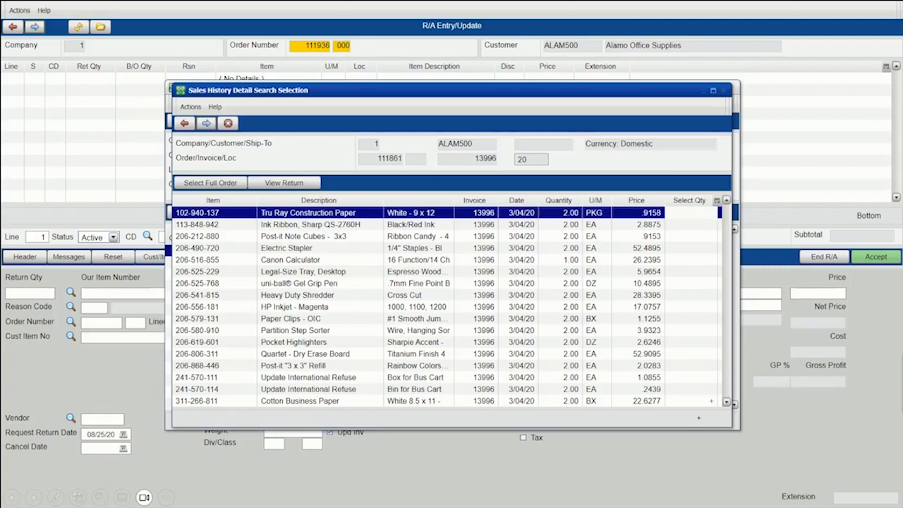
key("Right")
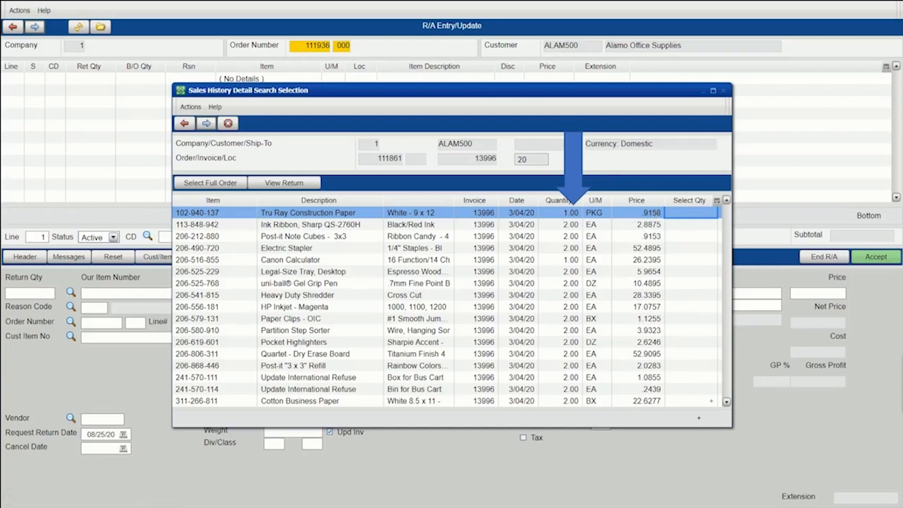
key("Return")
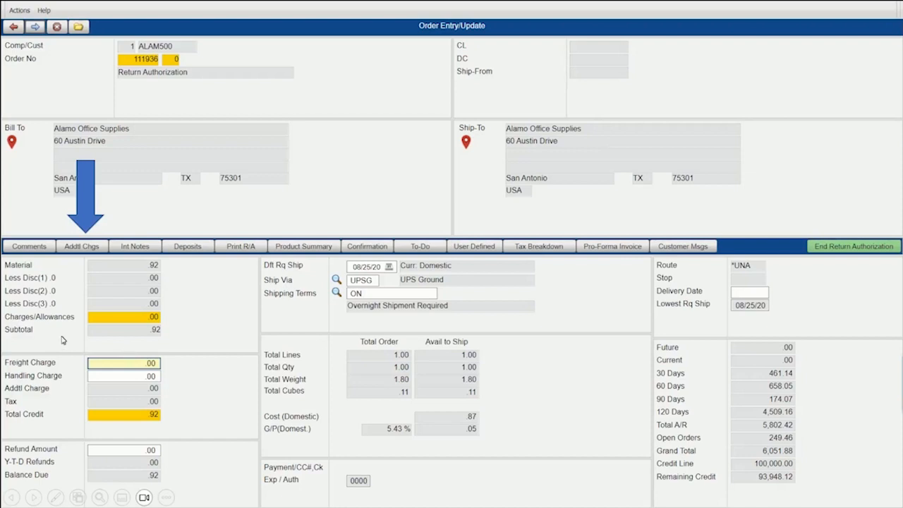
Step: Open the return's additional charges and review the order entry additional charges set up for company 1, location 10
left_click(99, 251)
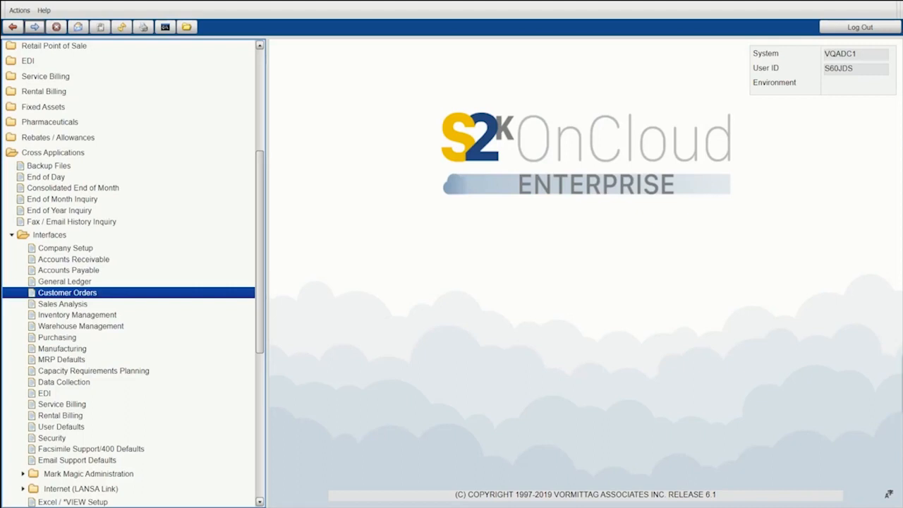
double_click(59, 291)
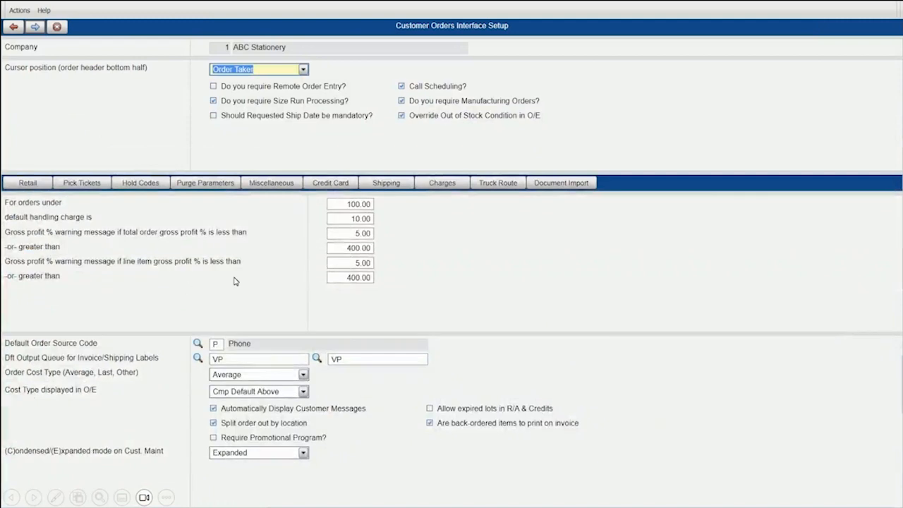
left_click(432, 255)
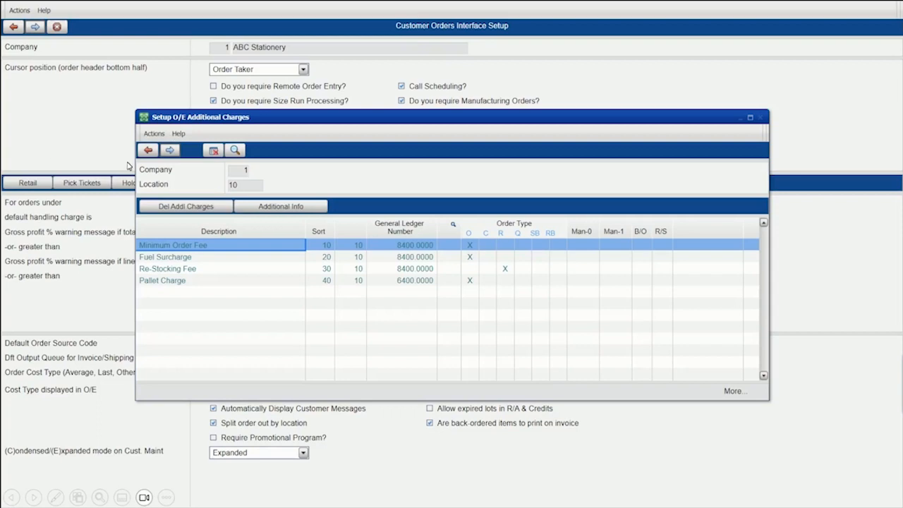
key("Escape")
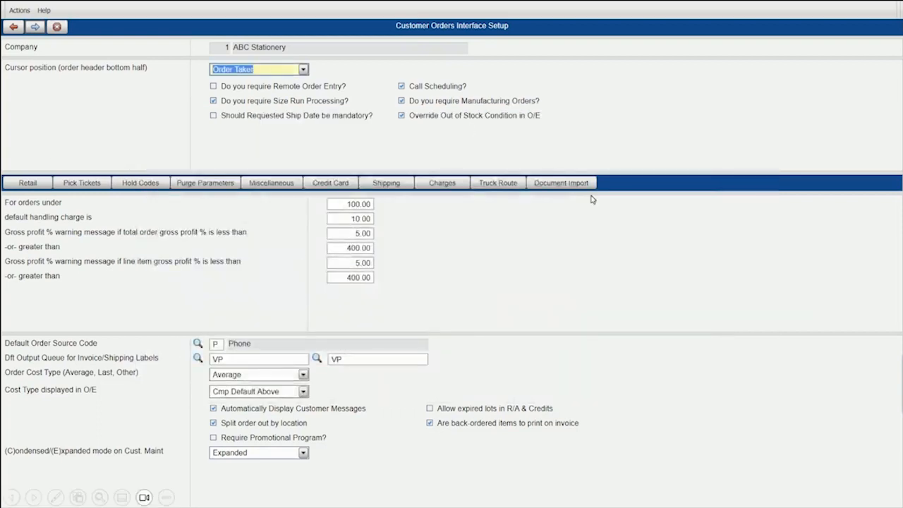
left_click(429, 182)
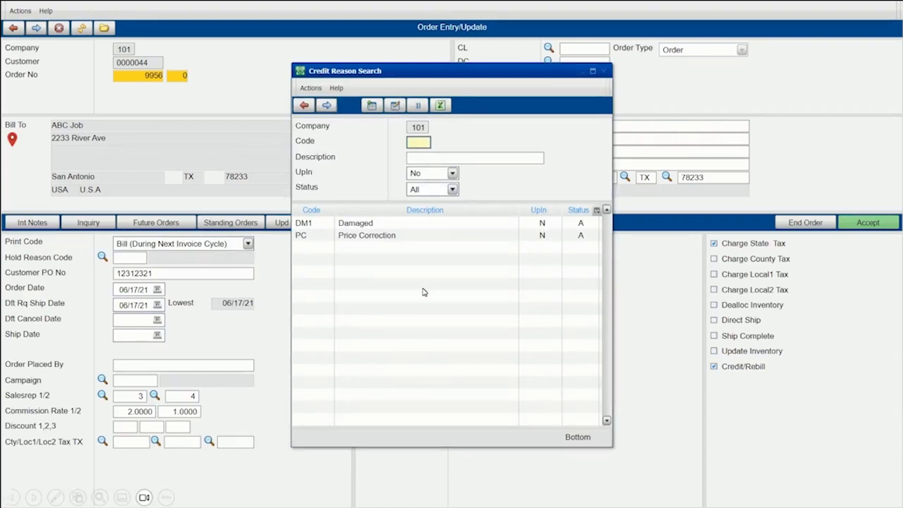
Step: Using the Price Correction reason, credit 10 of item SL901.0 from ABC Job's latest sales history order and set its rebill price to 16.99
left_click(370, 241)
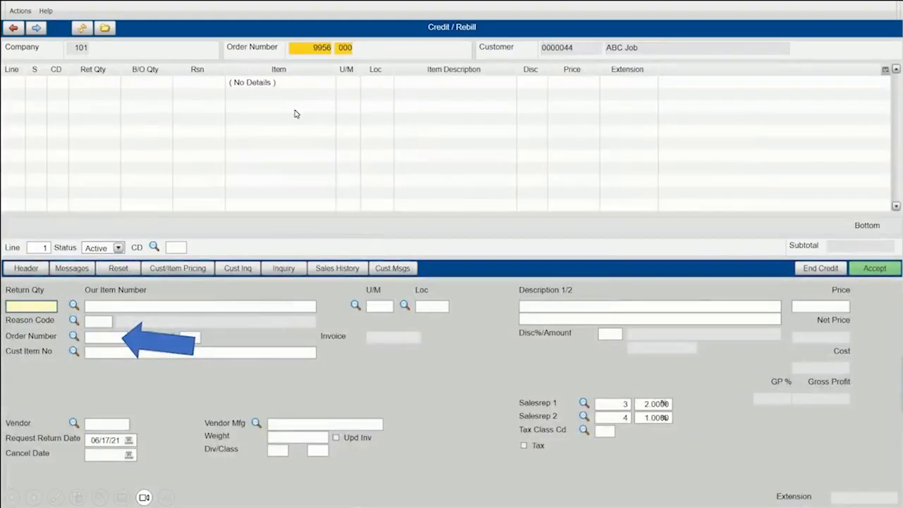
left_click(73, 339)
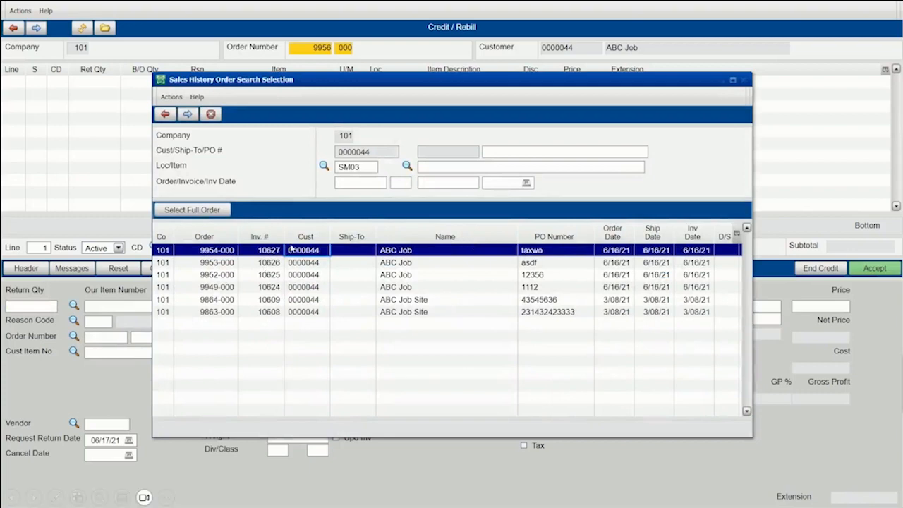
double_click(318, 250)
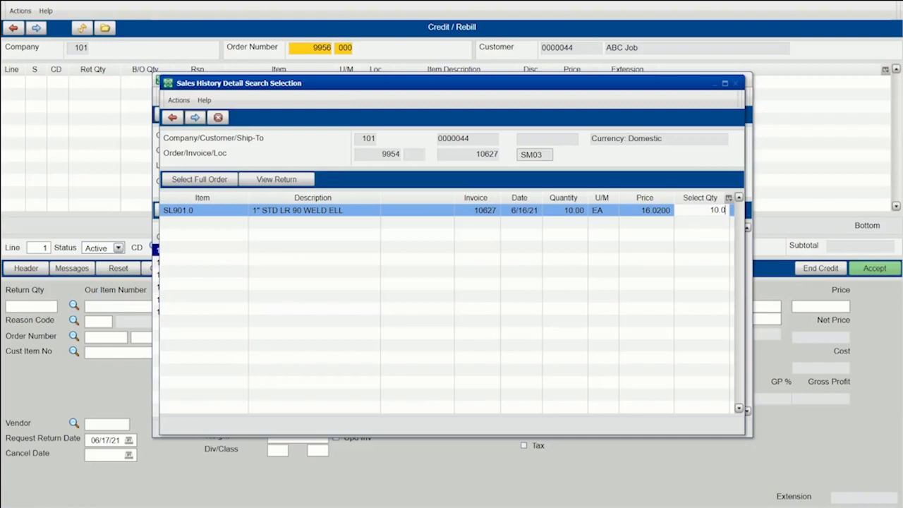
key("Return")
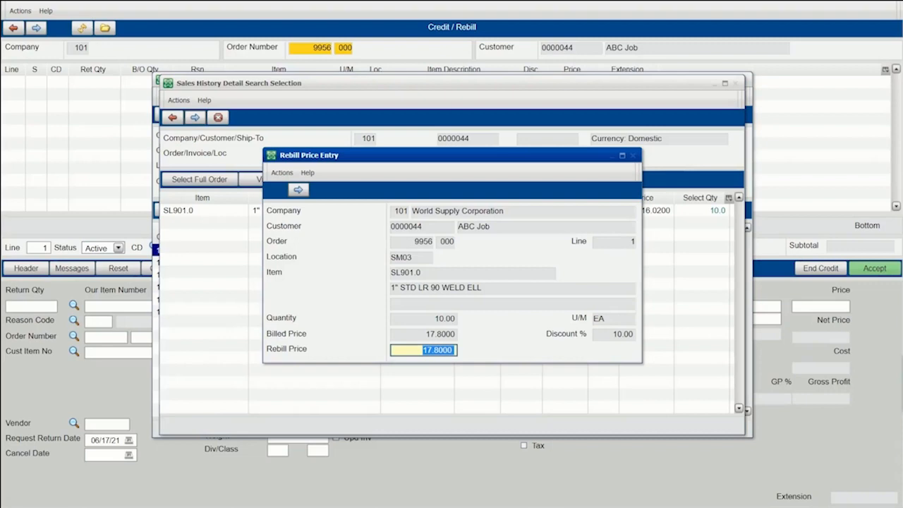
type("16.99")
key("Return")
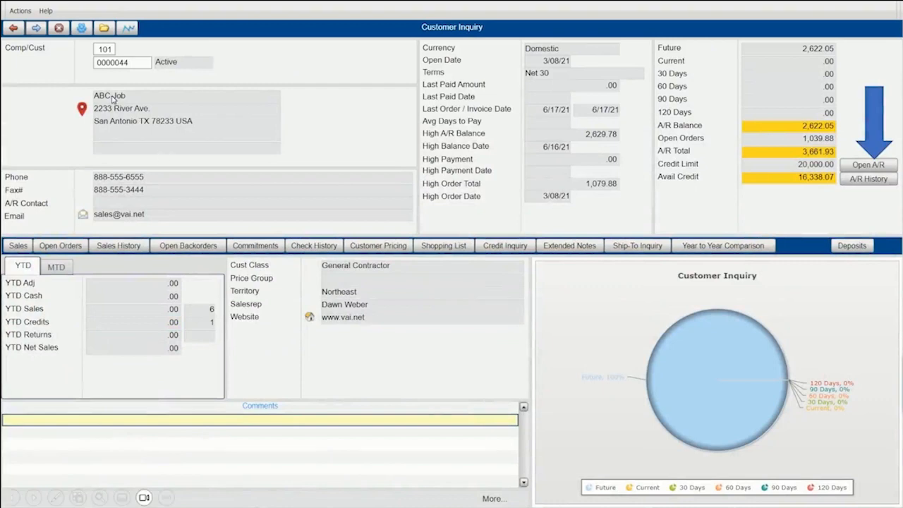
Step: Open ABC Job's open A/R and inspect the credit and rebill lines of the 6/17/21 credit transaction
left_click(887, 167)
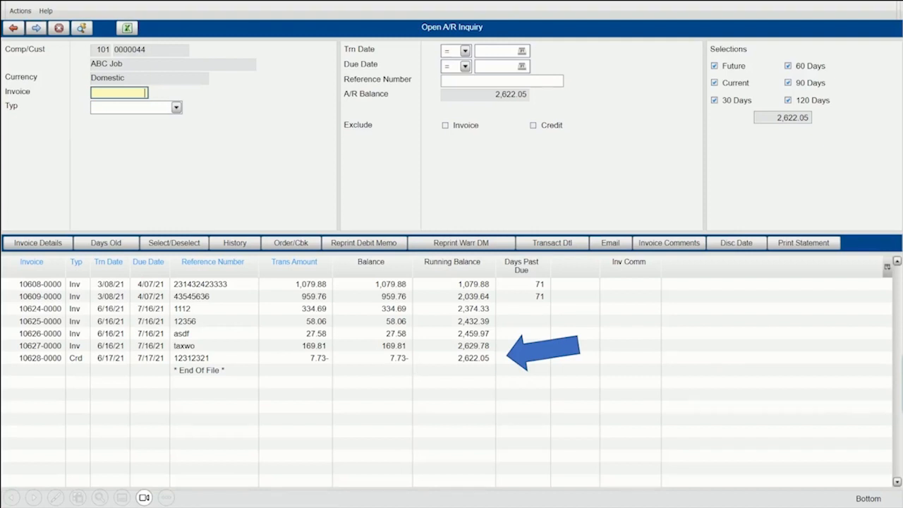
double_click(385, 358)
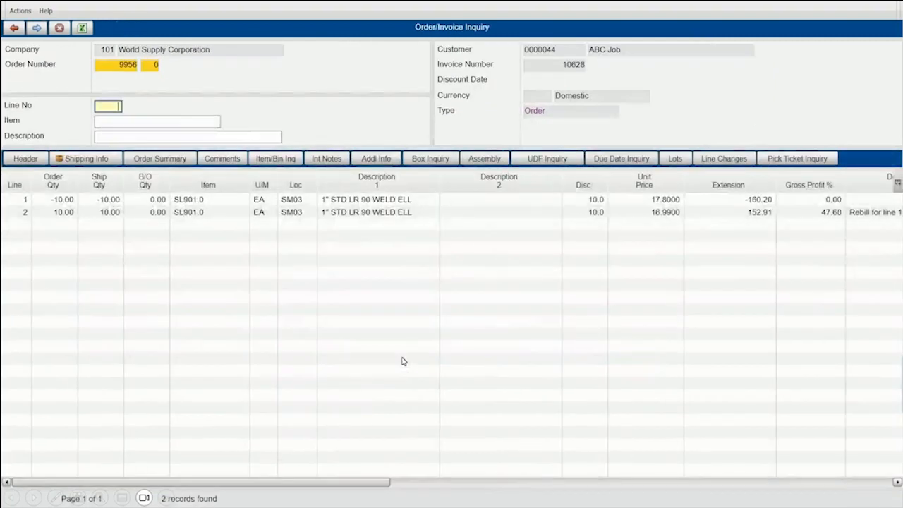